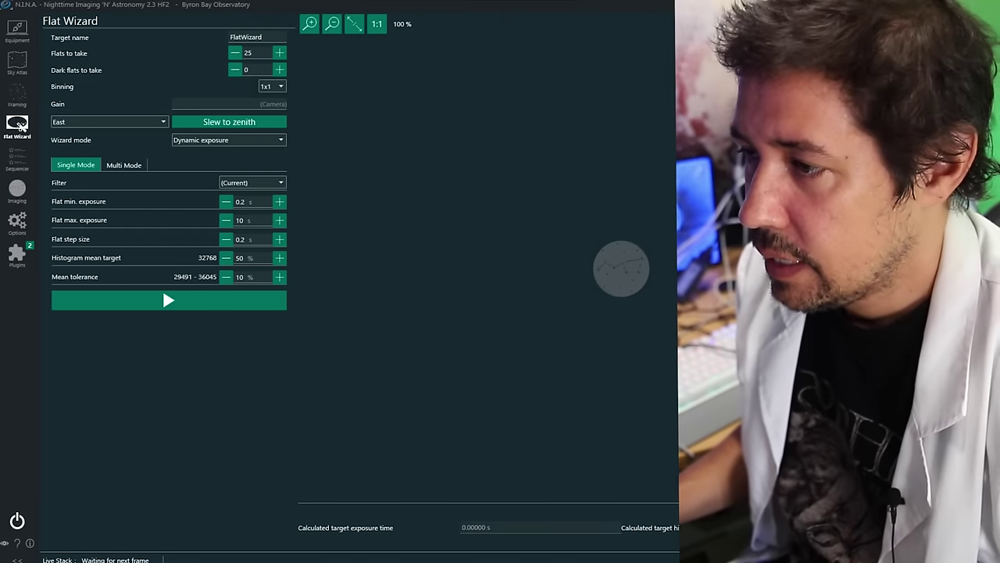
# - Set the Flat Wizard filter to Forbidden Oxygen and start capturing the flat frames
pyautogui.click(235, 183)
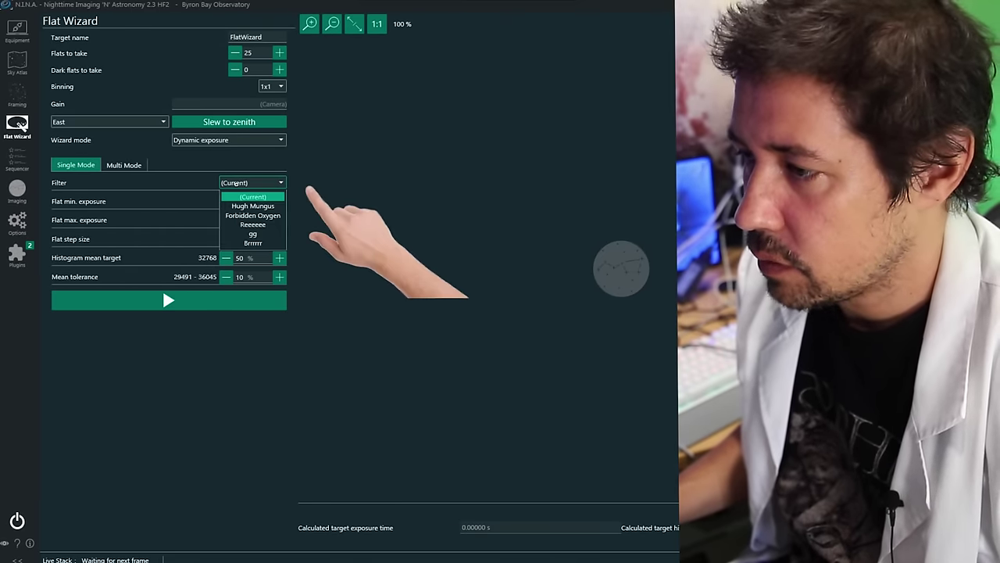
pyautogui.click(245, 215)
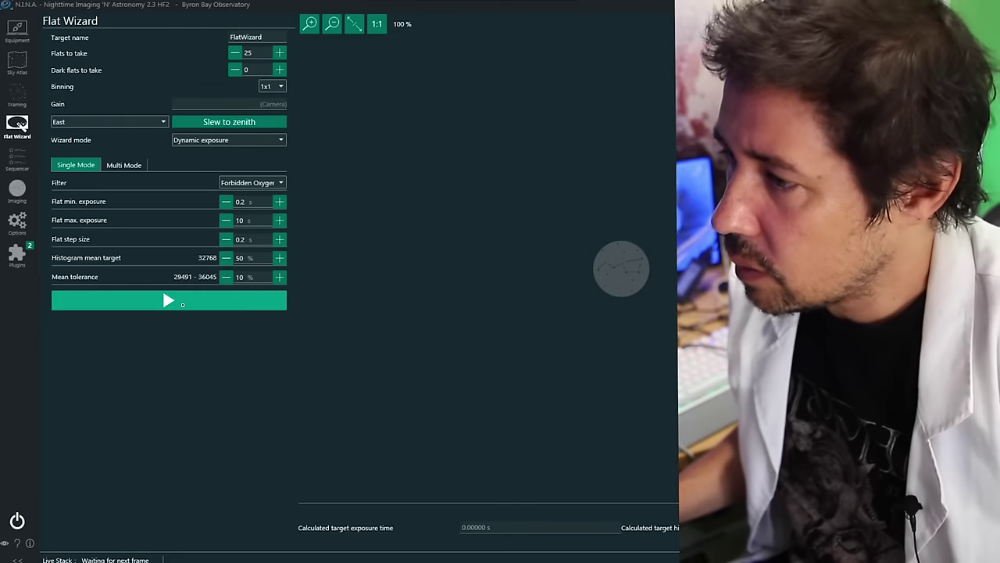
pyautogui.click(182, 304)
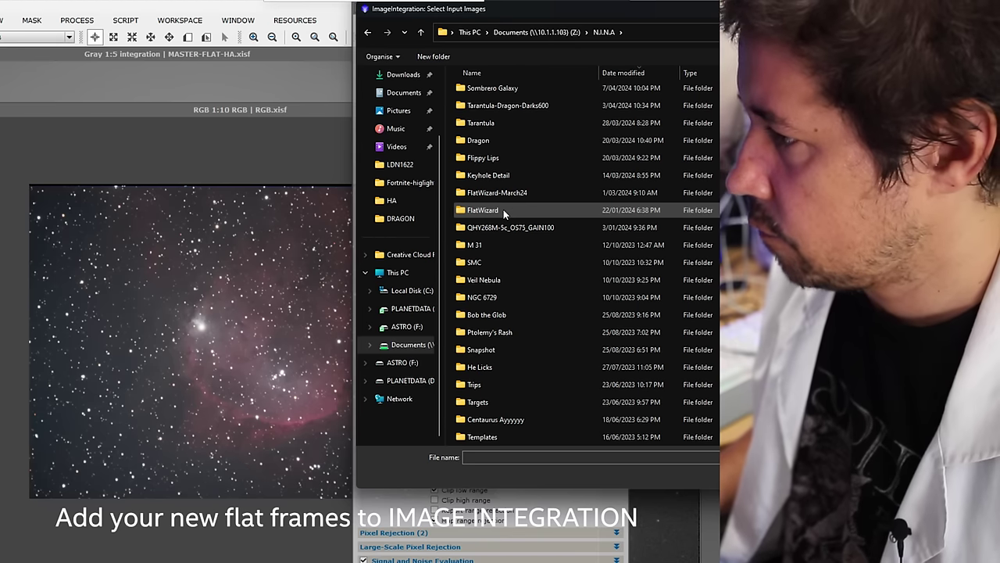
# - Add the Forbidden Oxygen flats dated 2024-04-08 from the FlatWizard FLAT folder to the ImageIntegration input images
pyautogui.doubleClick(504, 209)
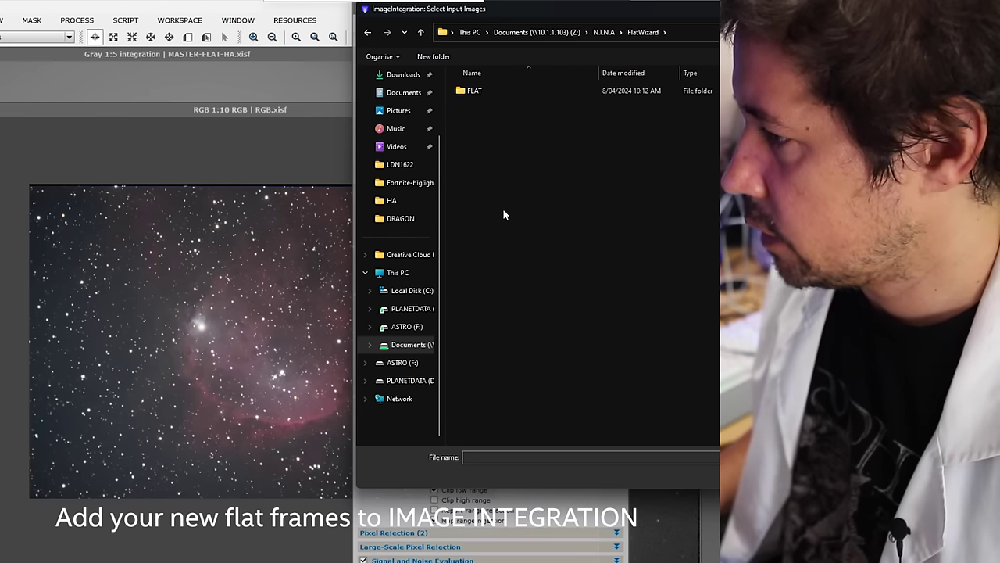
pyautogui.doubleClick(464, 91)
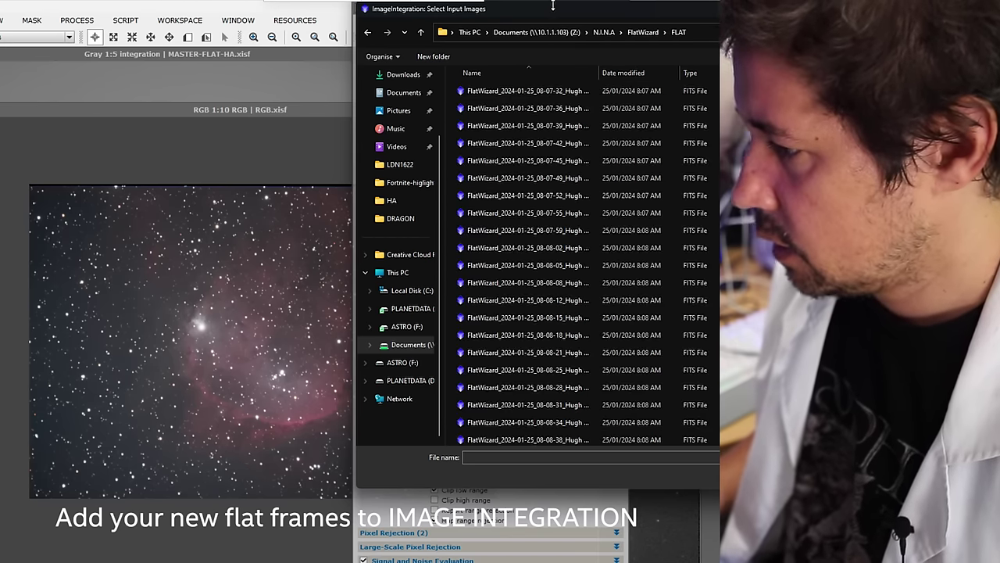
pyautogui.moveTo(549, 3); pyautogui.dragTo(547, 31)
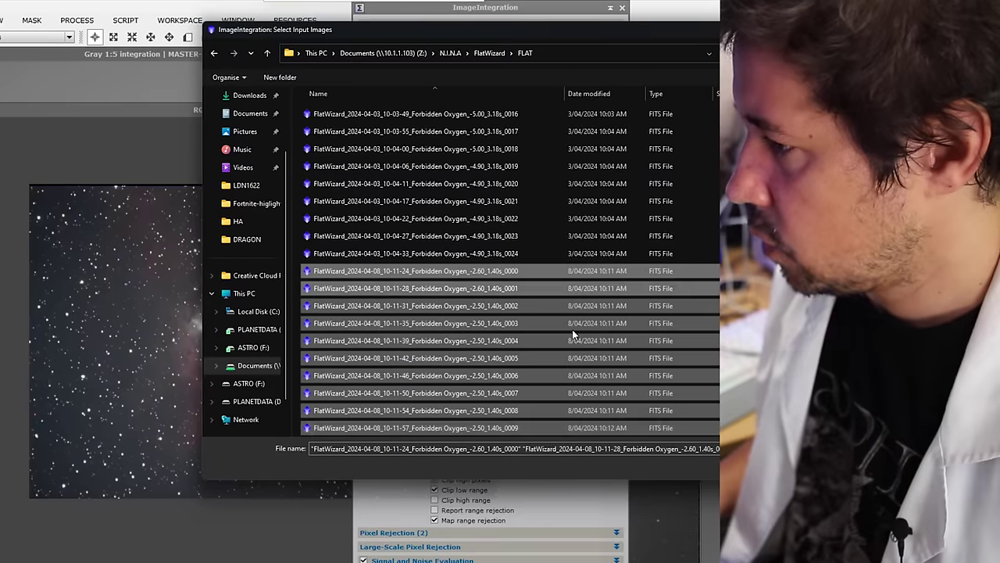
pyautogui.press('Return')
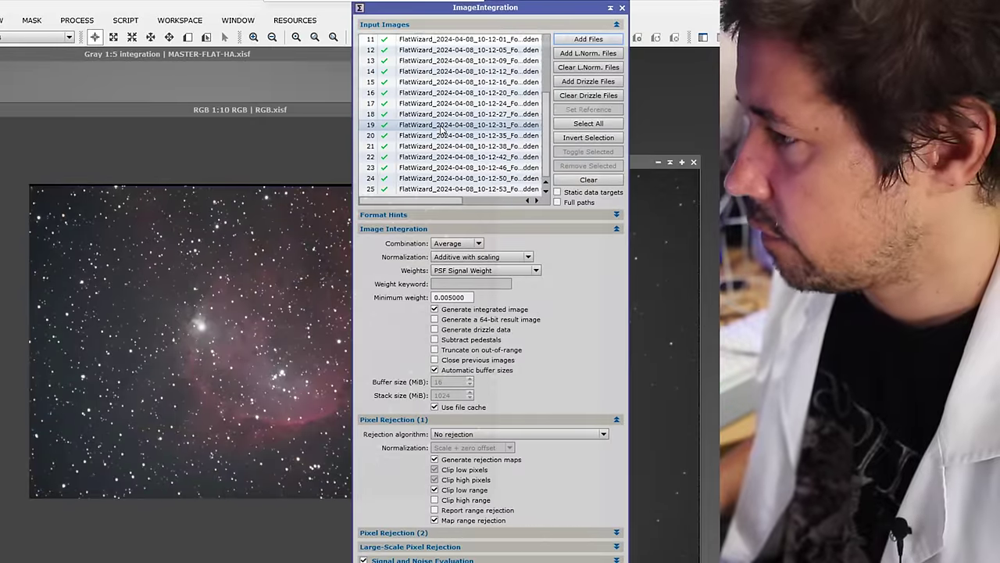
# - Set the integration's normalization to Multiplicative and its weights to Don't care (all weights = 1)
pyautogui.moveTo(468, 7); pyautogui.dragTo(389, 7)
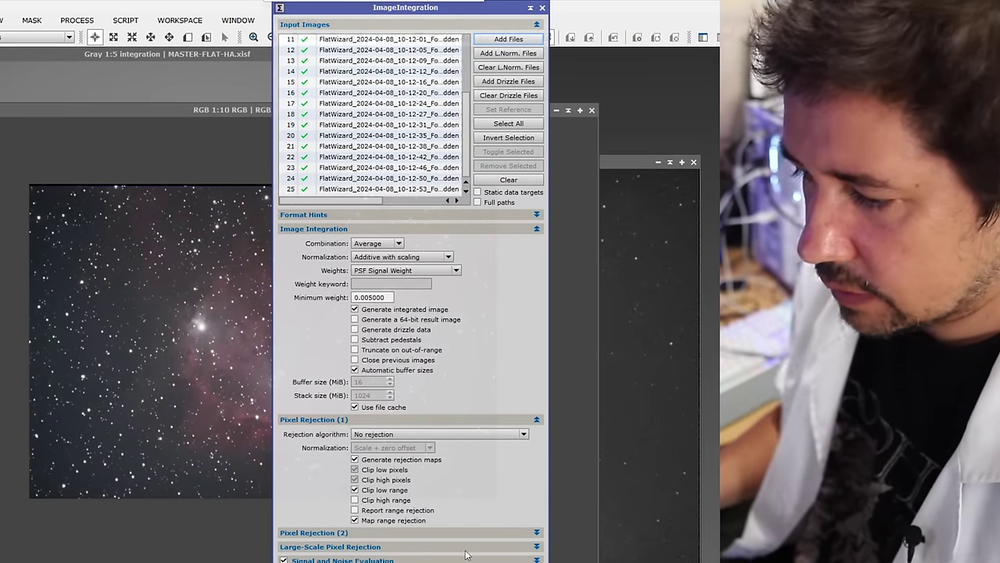
pyautogui.click(386, 259)
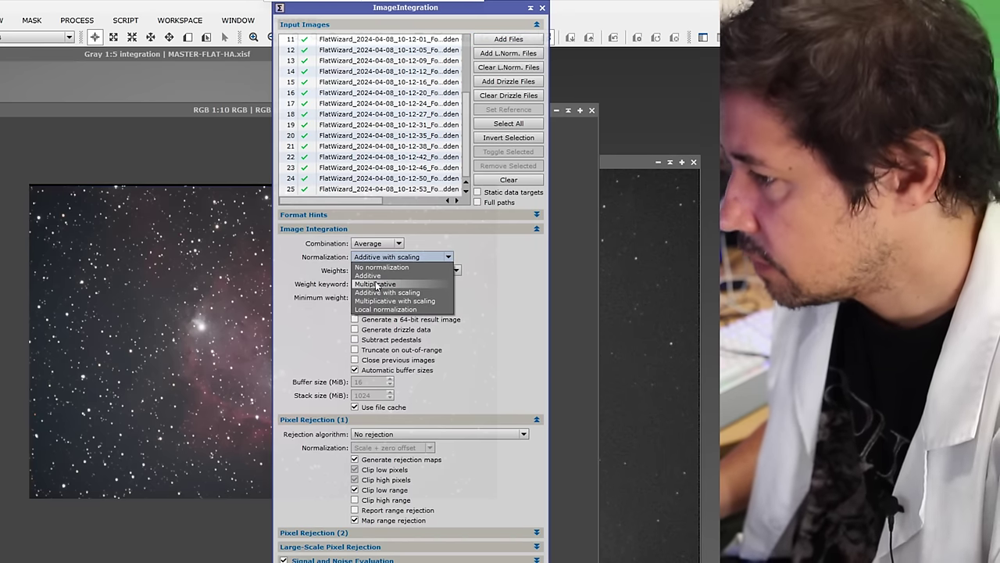
pyautogui.click(378, 285)
pyautogui.click(382, 271)
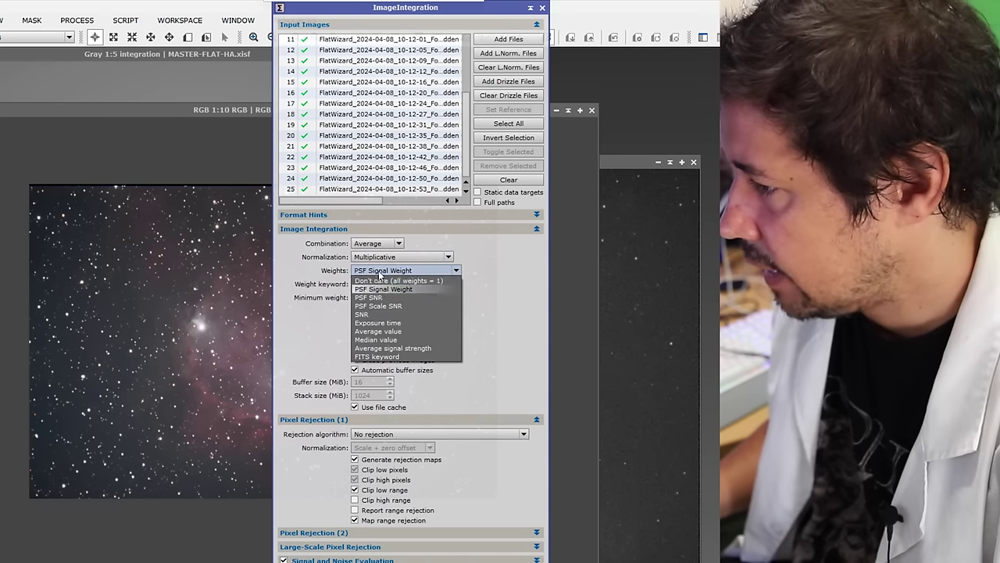
pyautogui.click(381, 281)
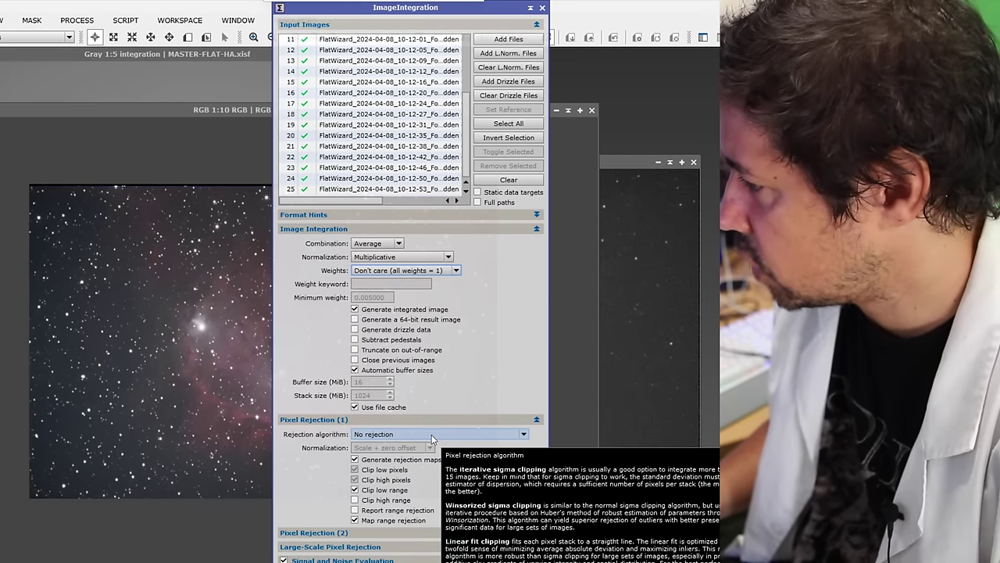
# - Configure pixel rejection with Percentile Clipping, Equalize fluxes normalization and Clip high range enabled
pyautogui.click(431, 435)
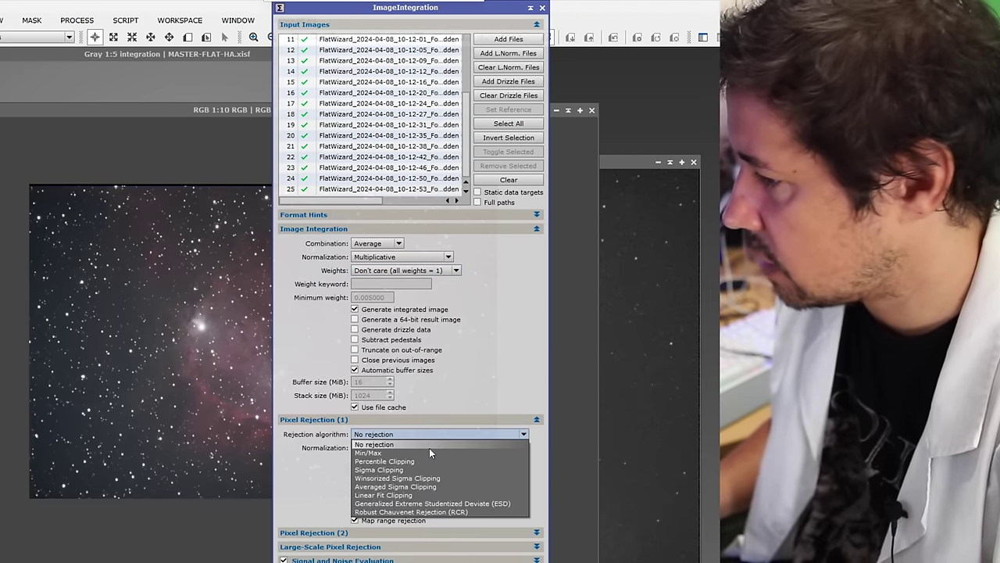
pyautogui.click(425, 461)
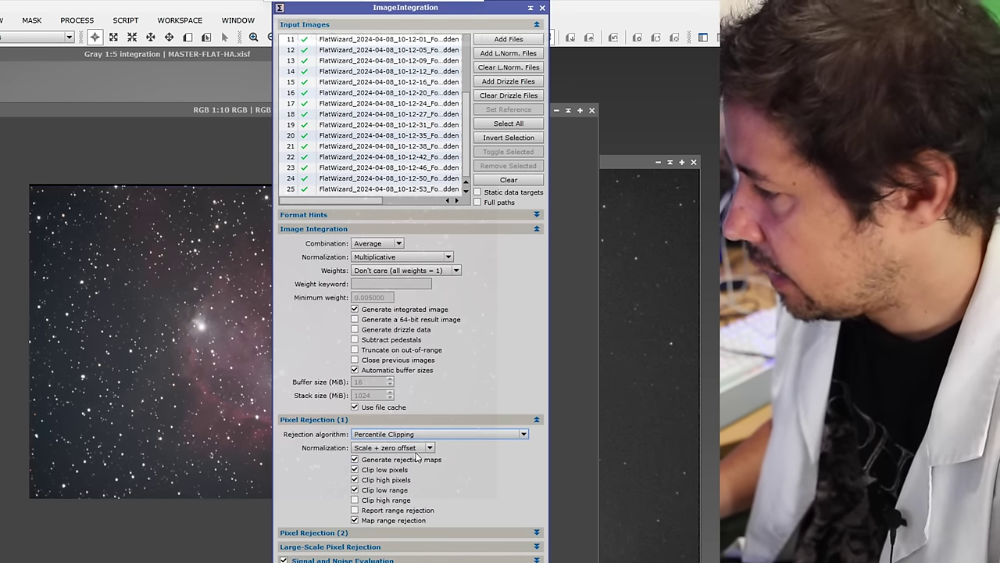
pyautogui.click(418, 448)
pyautogui.click(413, 475)
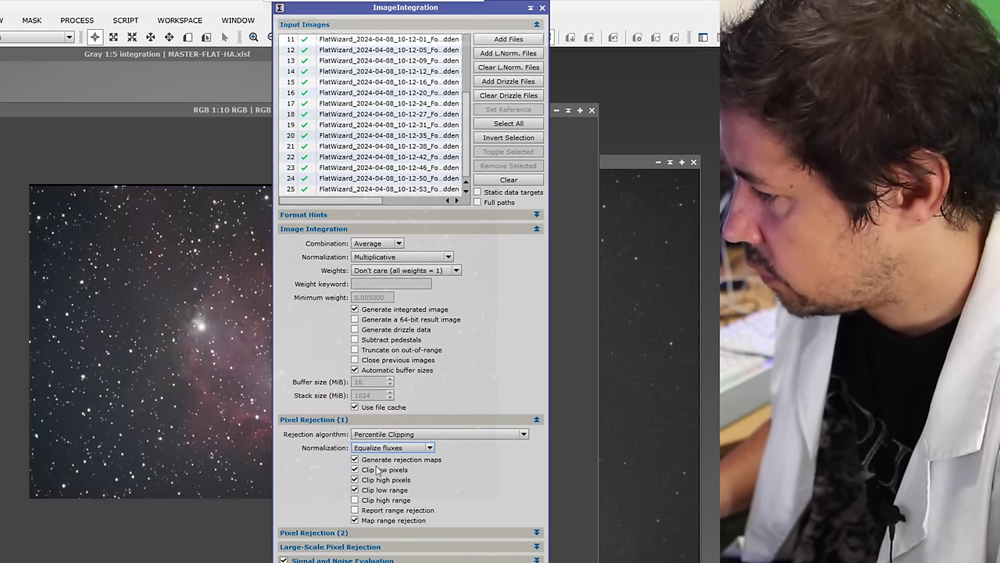
pyautogui.click(354, 501)
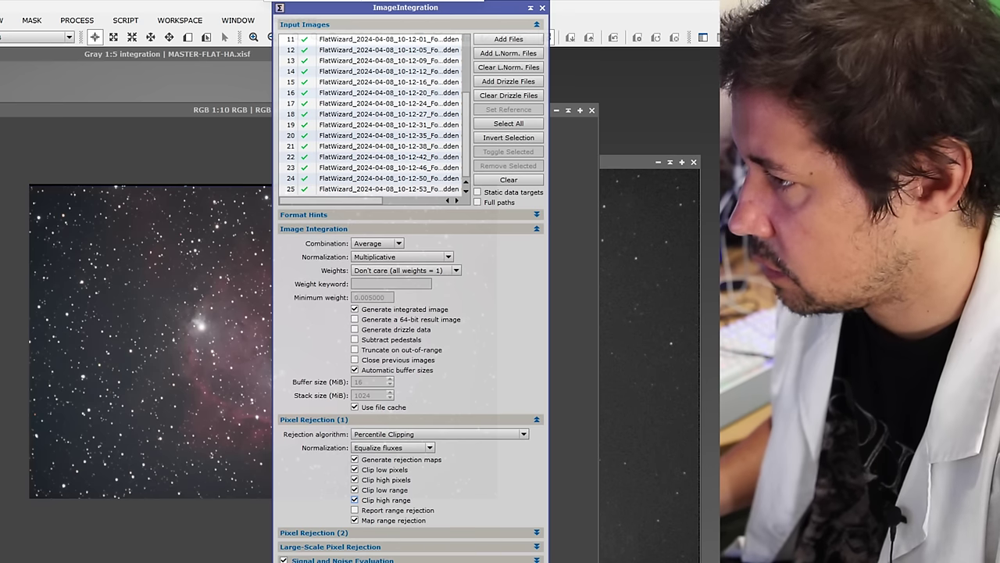
# - Run the image integration on the flat frames and put its dialog out of the way
pyautogui.click(313, 419)
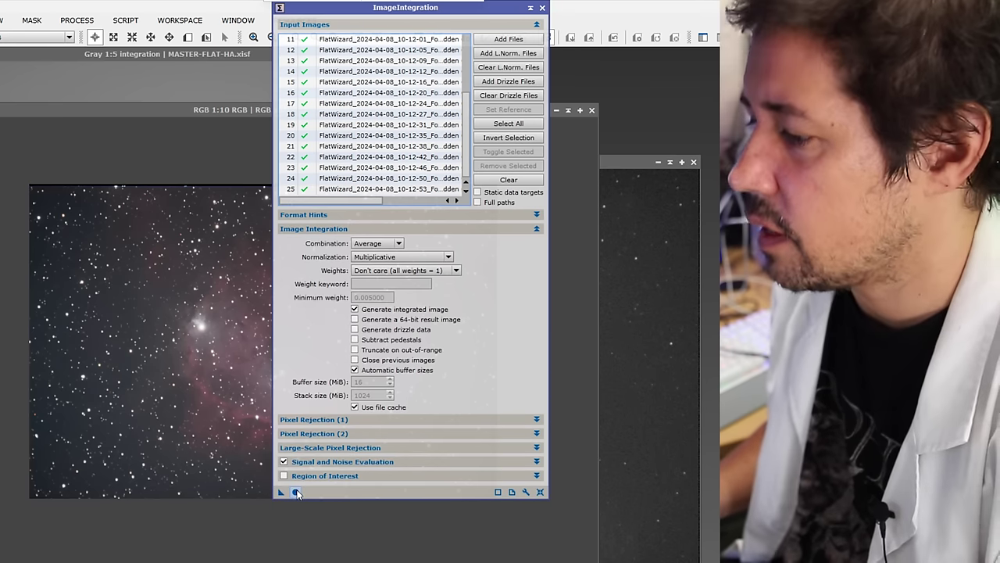
pyautogui.click(296, 492)
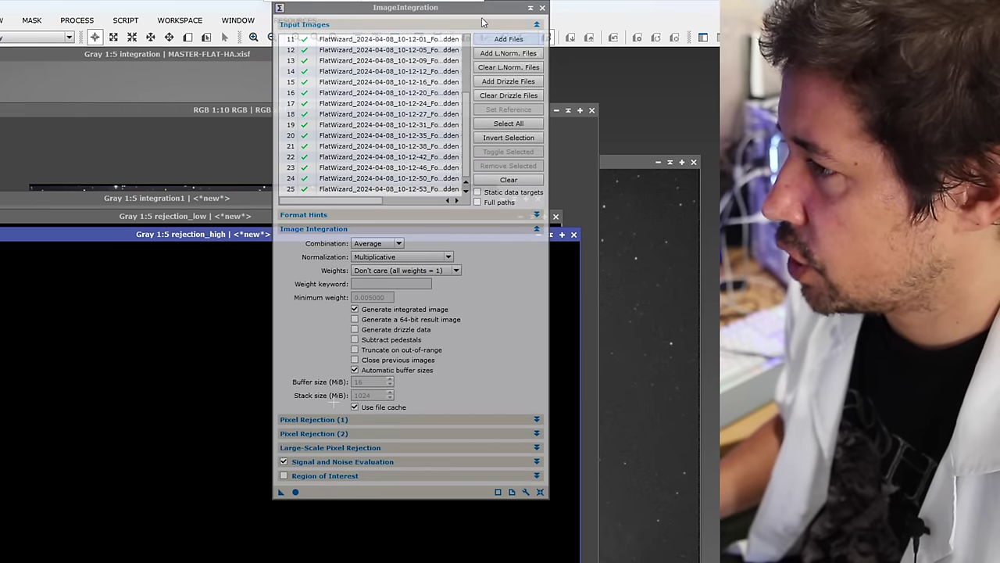
pyautogui.click(530, 8)
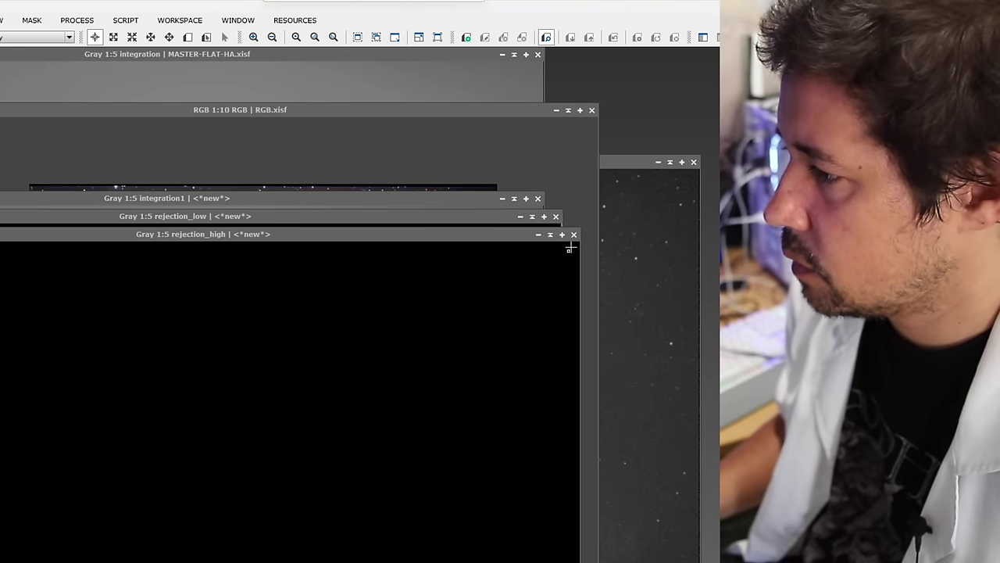
# - Close the high and low rejection map images and auto-stretch the integrated flat
pyautogui.click(574, 235)
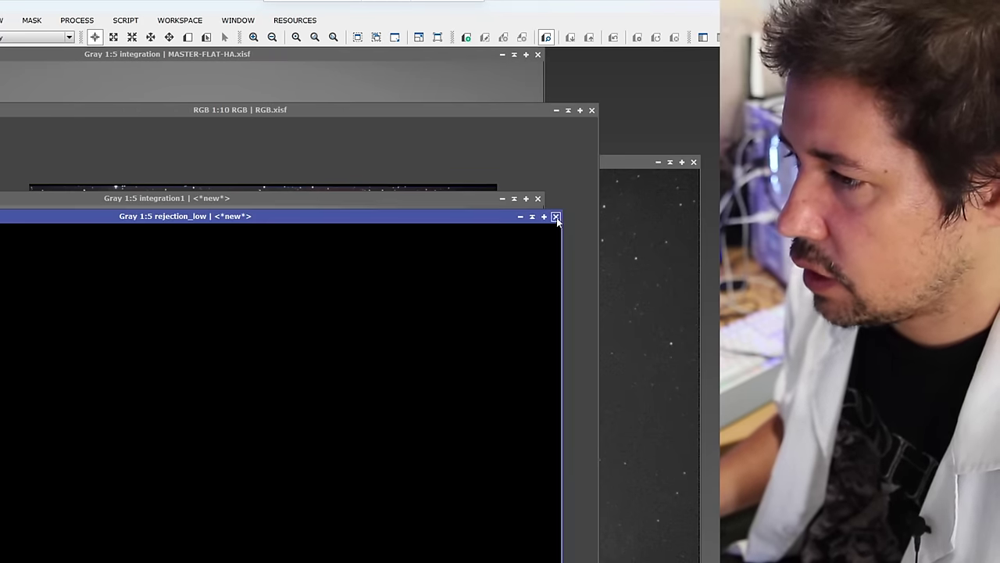
pyautogui.click(556, 217)
pyautogui.moveTo(326, 205); pyautogui.dragTo(355, 72)
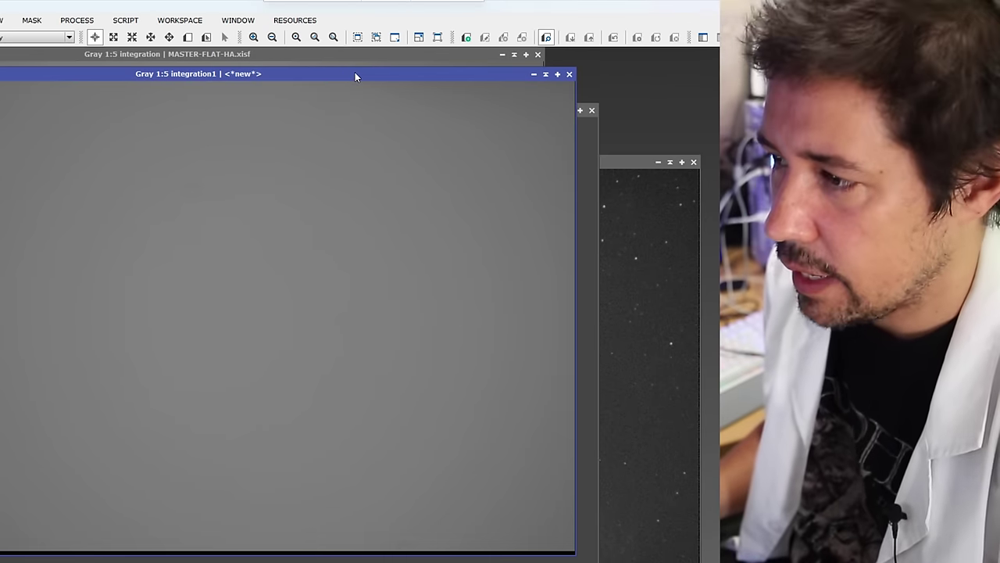
pyautogui.hotkey('ctrl', 'a')
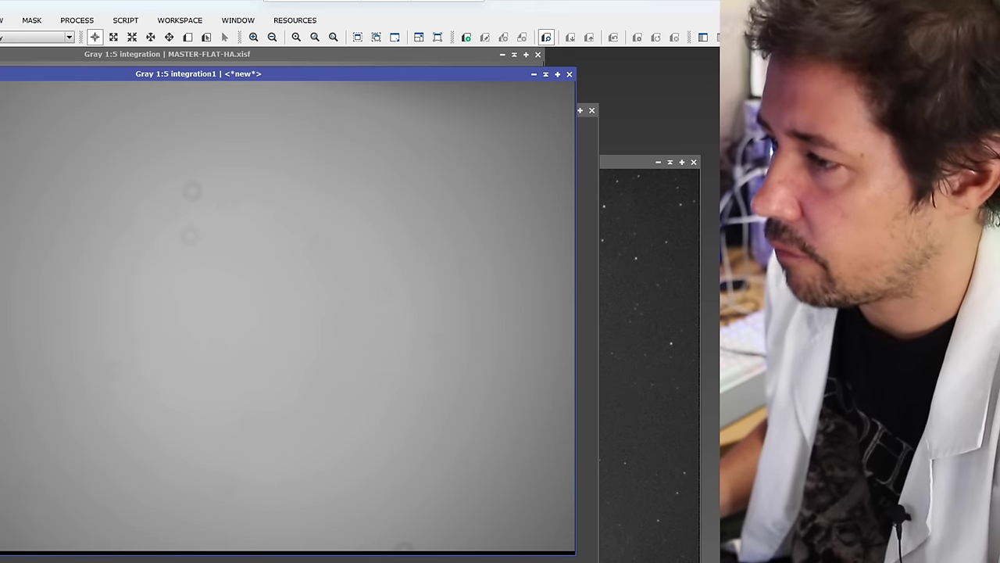
# - Save the integrated flat as MASTER-FLAT2-OIII in the DRAGON folder
pyautogui.click(1, 21)
pyautogui.click(11, 131)
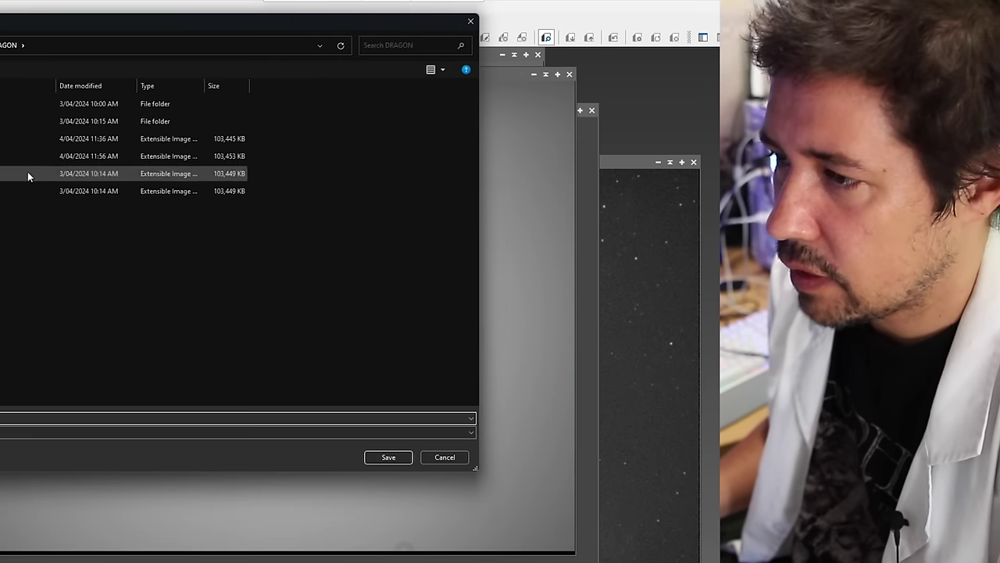
pyautogui.doubleClick(1, 103)
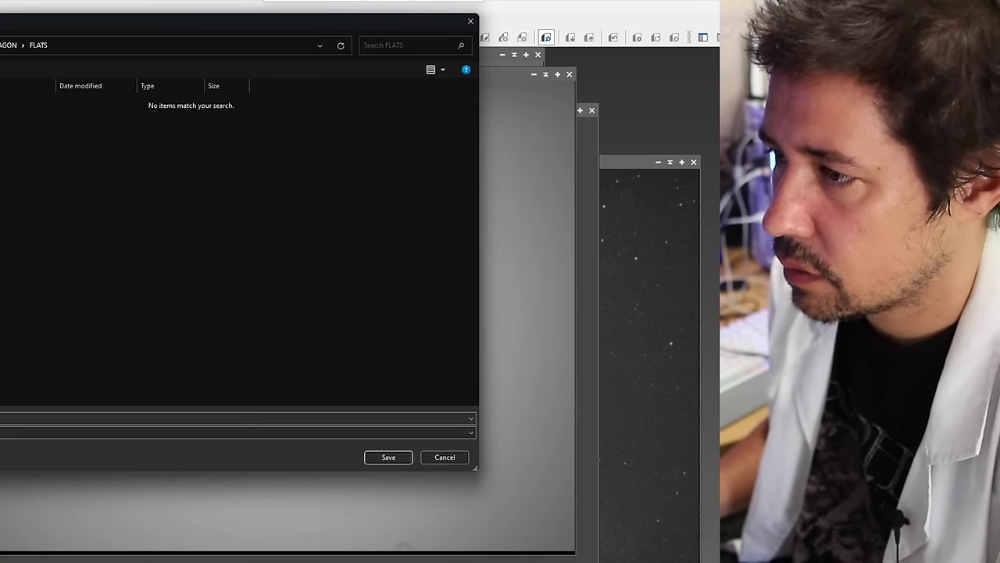
pyautogui.press('Return')
# - Add the 600 s Tarantula Forbidden Oxygen frame from the DRAGON OIII folder as the ImageCalibration target frame
pyautogui.click(549, 529)
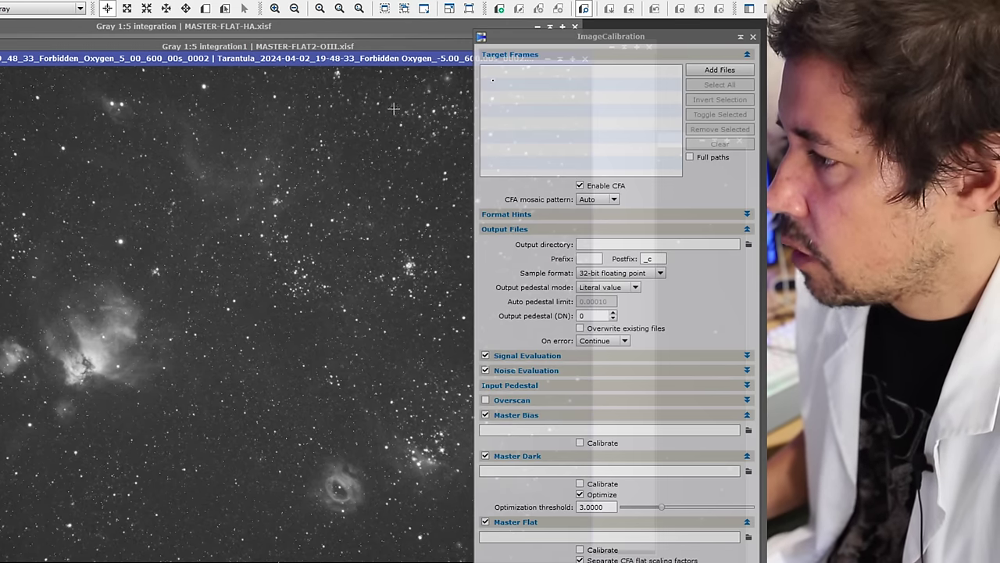
pyautogui.moveTo(560, 37); pyautogui.dragTo(502, 39)
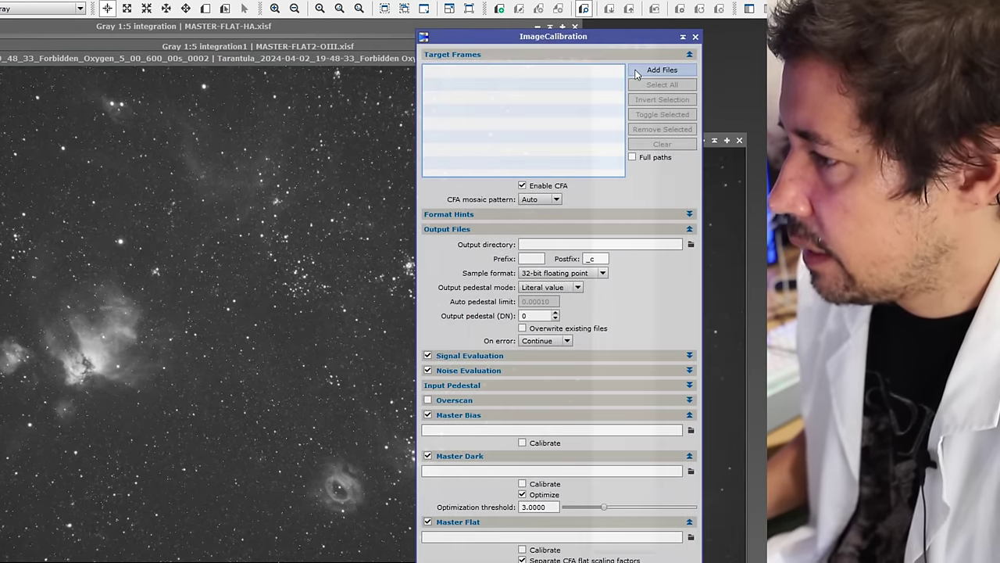
pyautogui.click(637, 73)
pyautogui.click(578, 125)
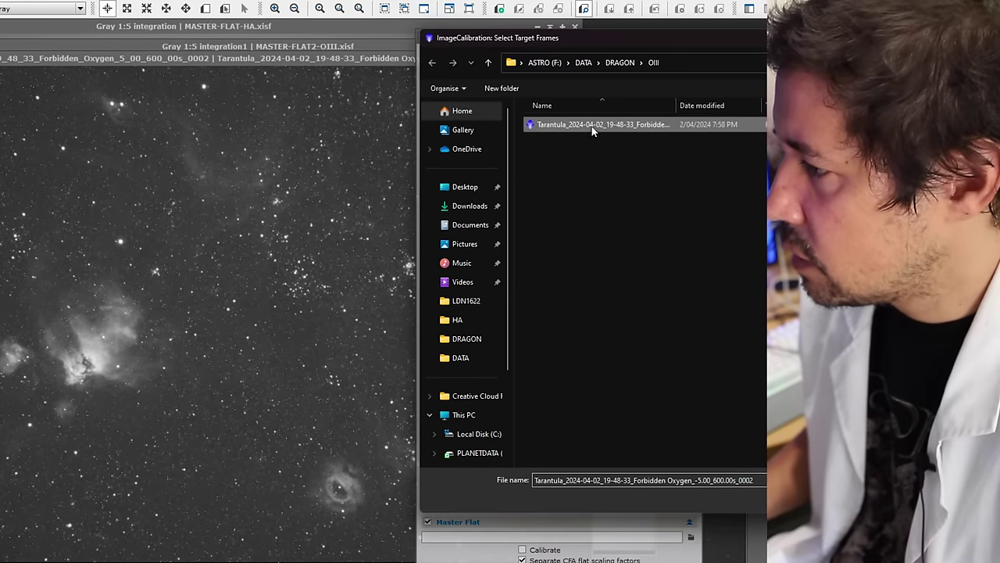
pyautogui.moveTo(674, 103); pyautogui.dragTo(756, 117)
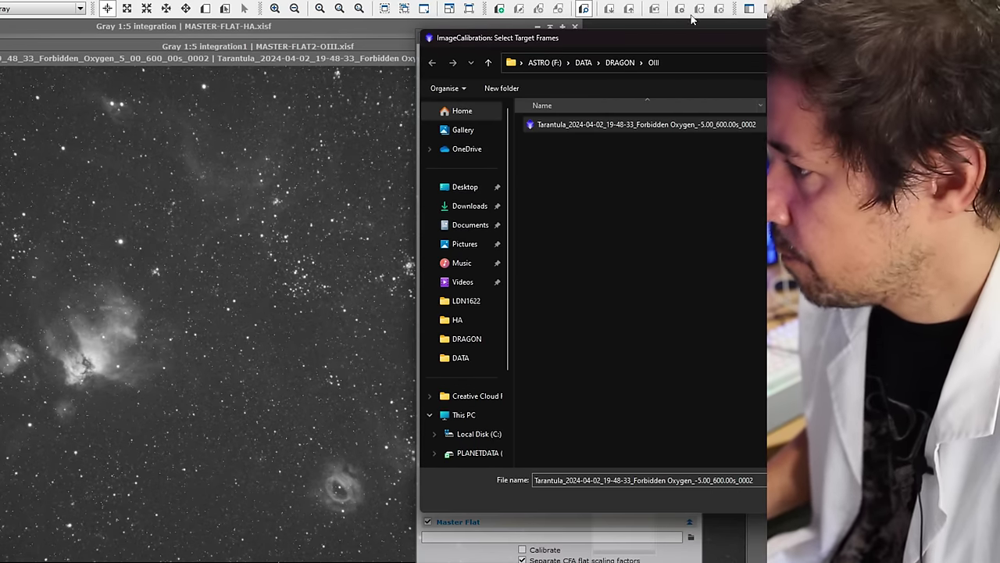
pyautogui.moveTo(677, 44); pyautogui.dragTo(554, 44)
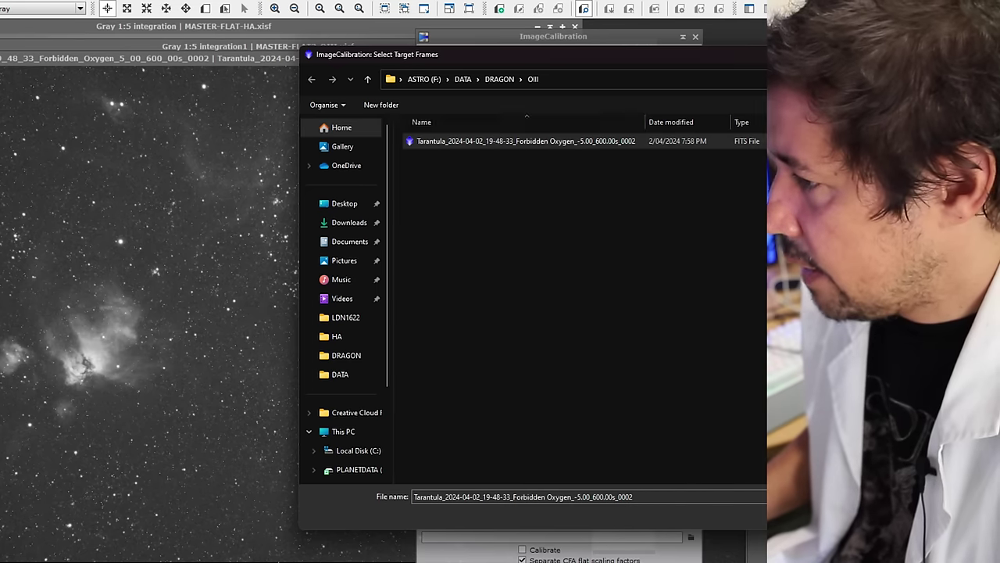
pyautogui.press('Return')
# - Disable Signal Evaluation, Noise Evaluation and Master Bias for the image calibration
pyautogui.click(428, 356)
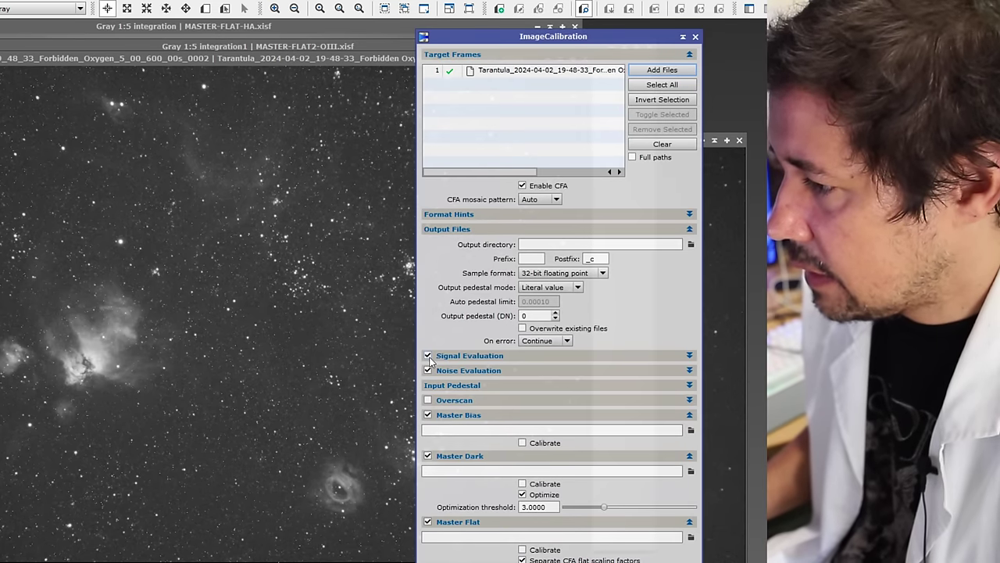
pyautogui.click(429, 370)
pyautogui.click(428, 415)
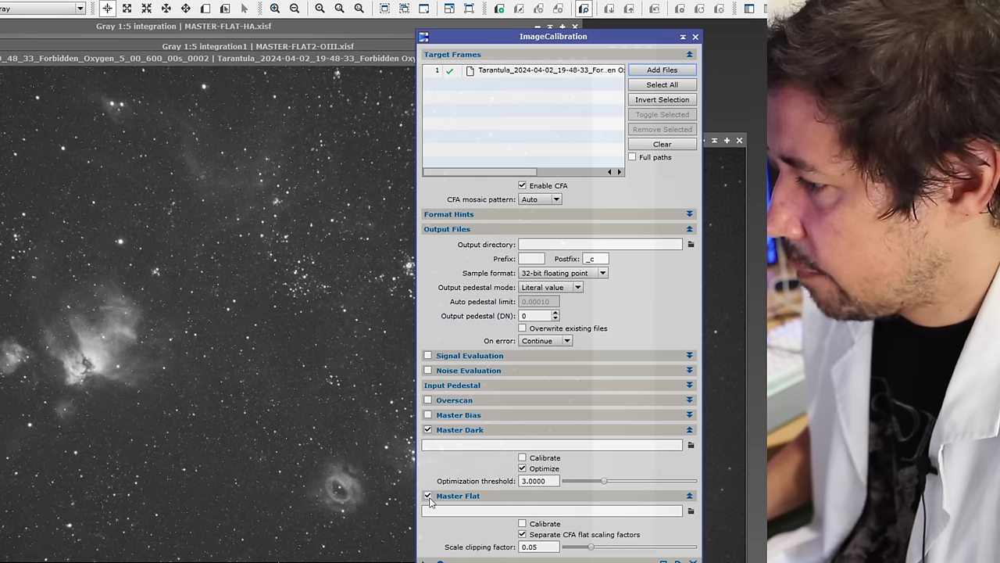
# - Set the master dark to QHY268M-MASTERDARK-600s-5c-APR2024.xisf and disable its Optimize option
pyautogui.click(690, 445)
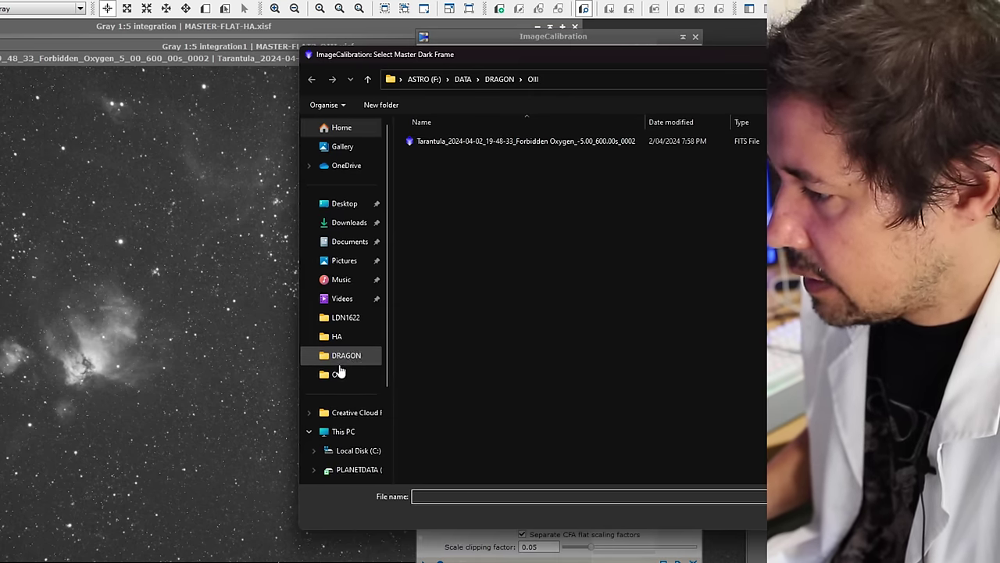
pyautogui.press('Escape')
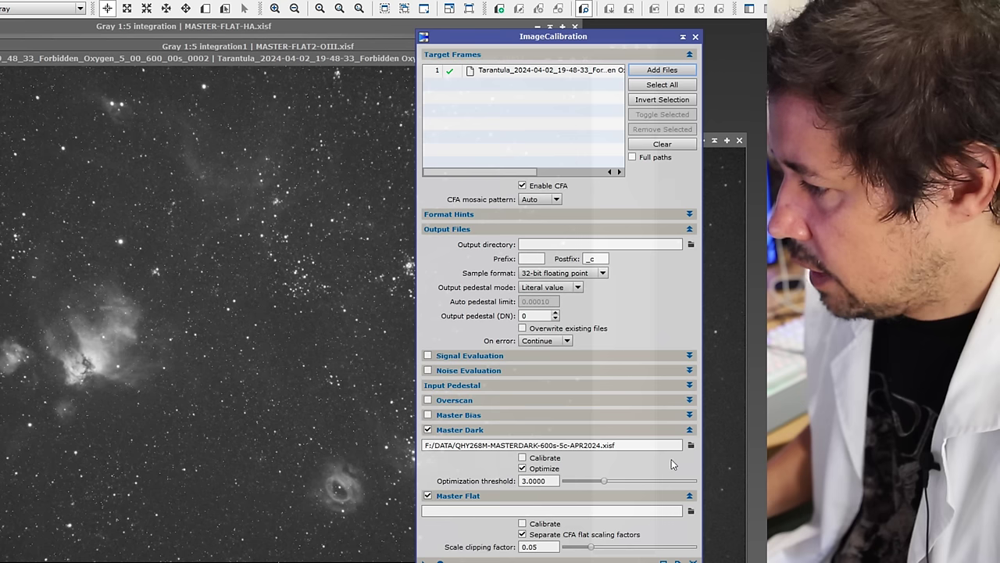
pyautogui.click(522, 469)
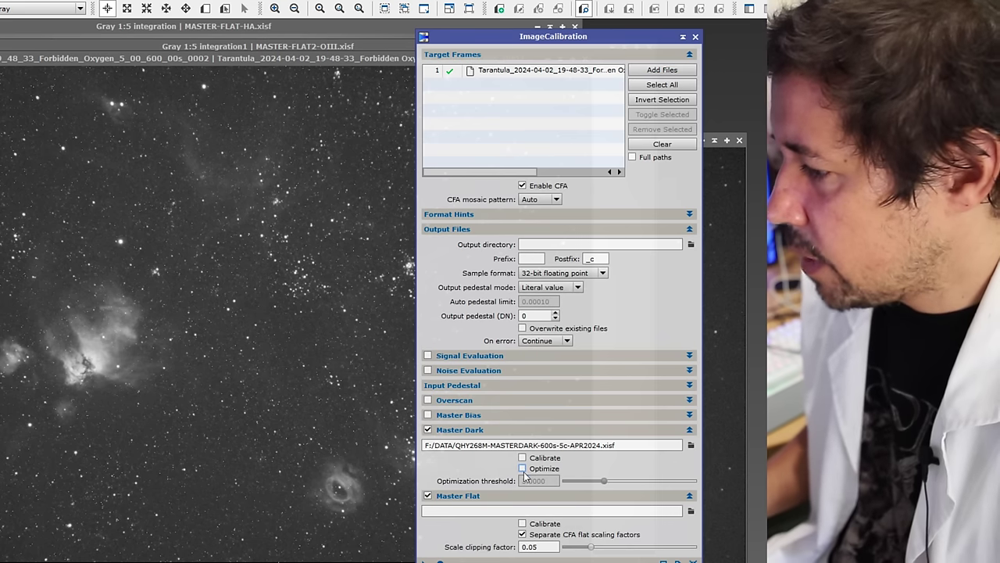
# - Set the master flat to MASTER-FLAT2-OIII.xisf from the DRAGON folder, disable separate CFA flat scaling factors, and run the image calibration
pyautogui.click(691, 512)
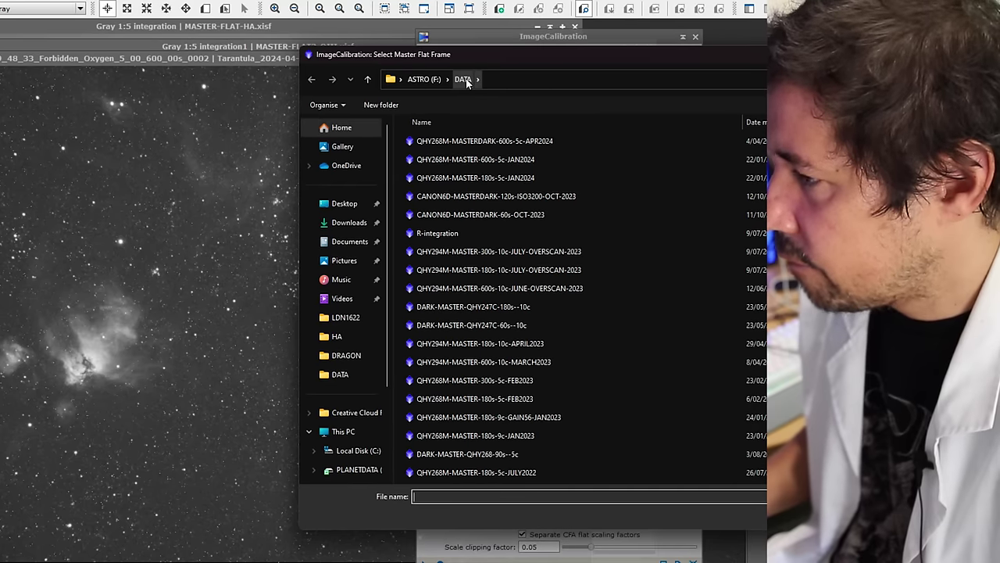
pyautogui.click(344, 355)
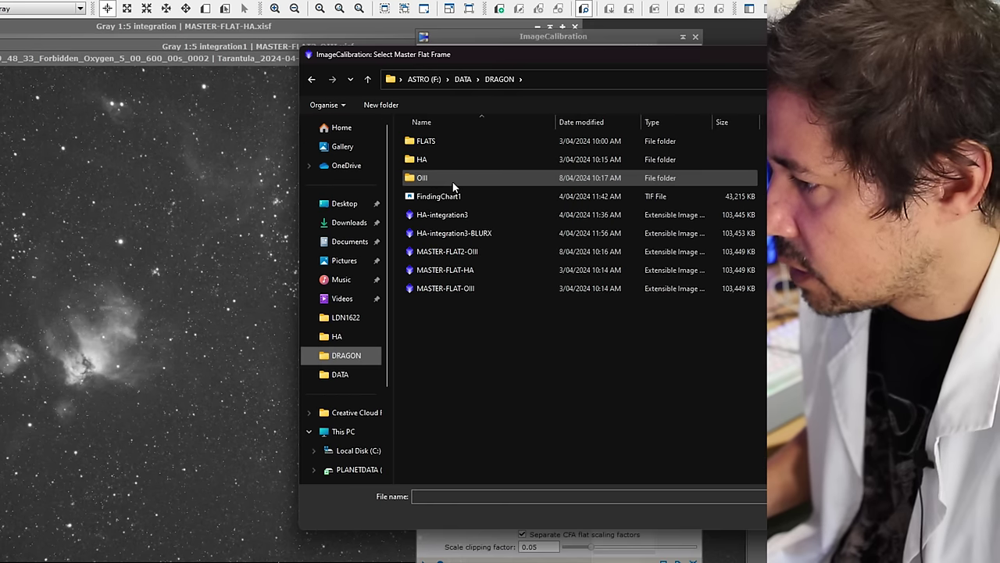
pyautogui.doubleClick(447, 251)
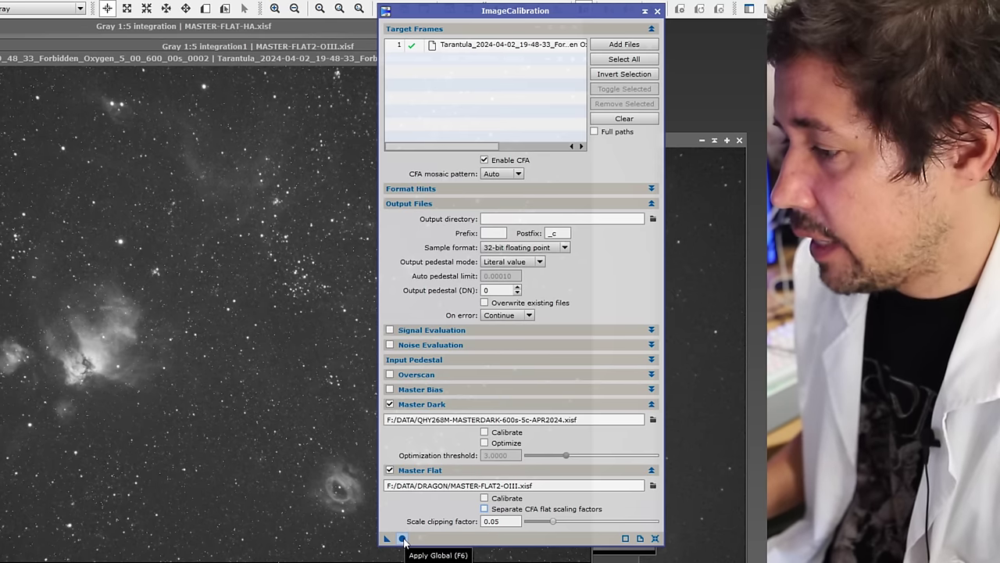
pyautogui.click(403, 539)
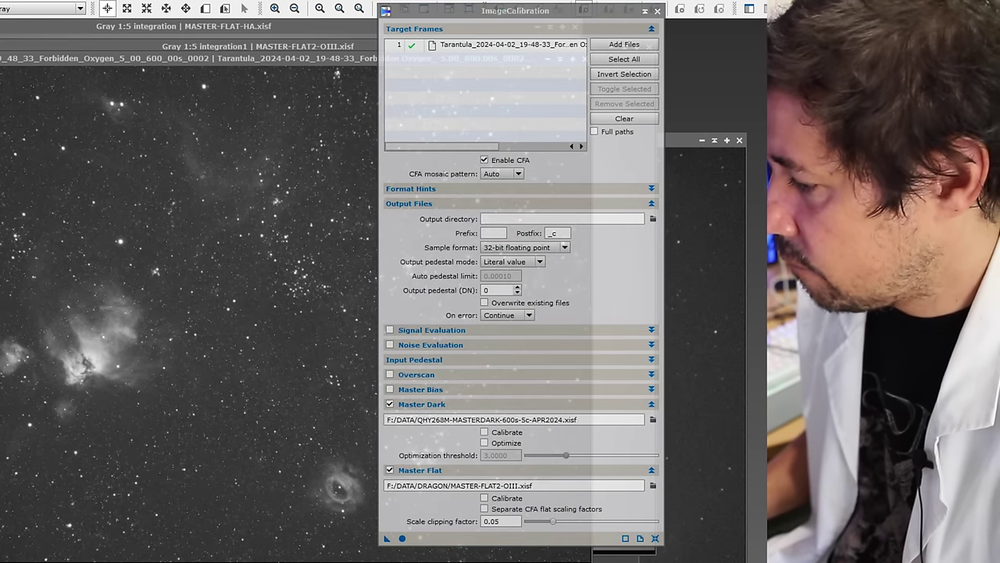
# - Switch to File Explorer and open the calibrated 600 s Tarantula Forbidden Oxygen frame with the _c postfix from the DRAGON OIII folder
pyautogui.hotkey('alt', 'Tab')
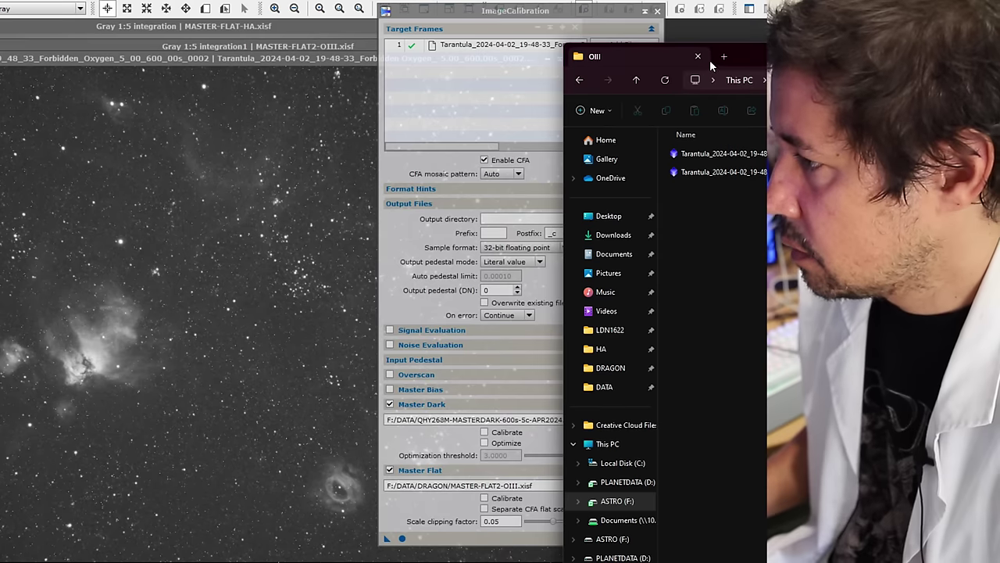
pyautogui.moveTo(728, 52); pyautogui.dragTo(204, 74)
pyautogui.click(329, 173)
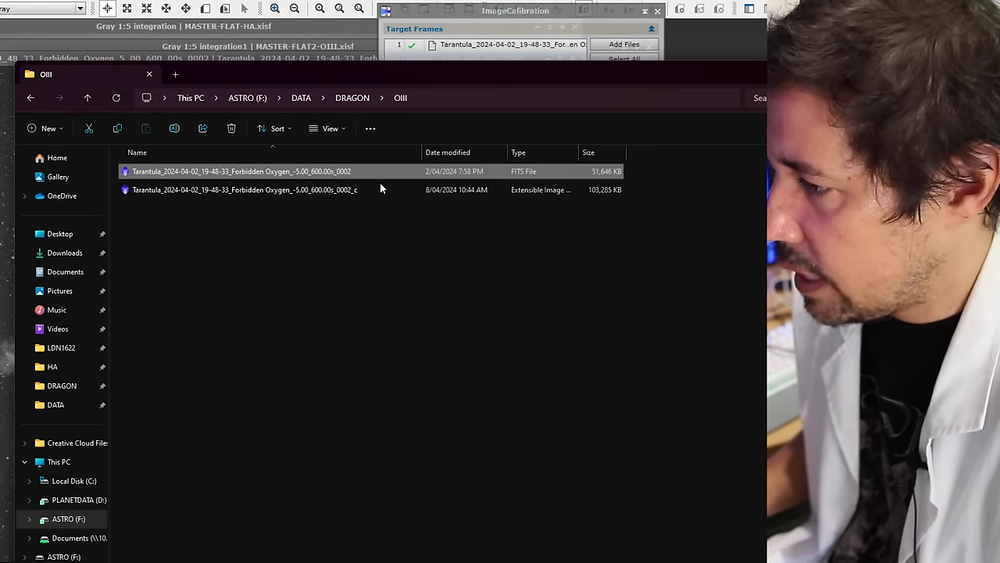
pyautogui.click(354, 192)
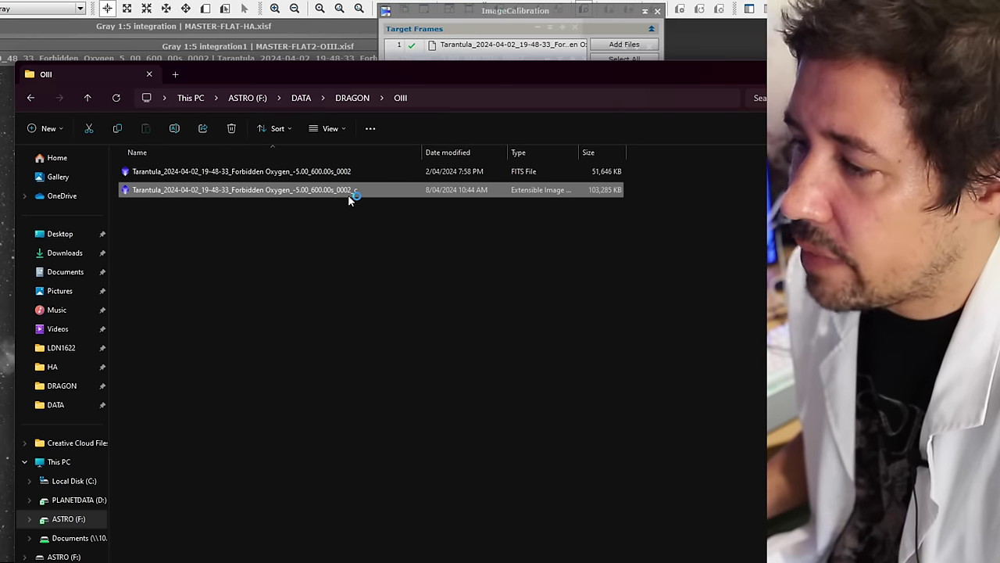
pyautogui.doubleClick(347, 195)
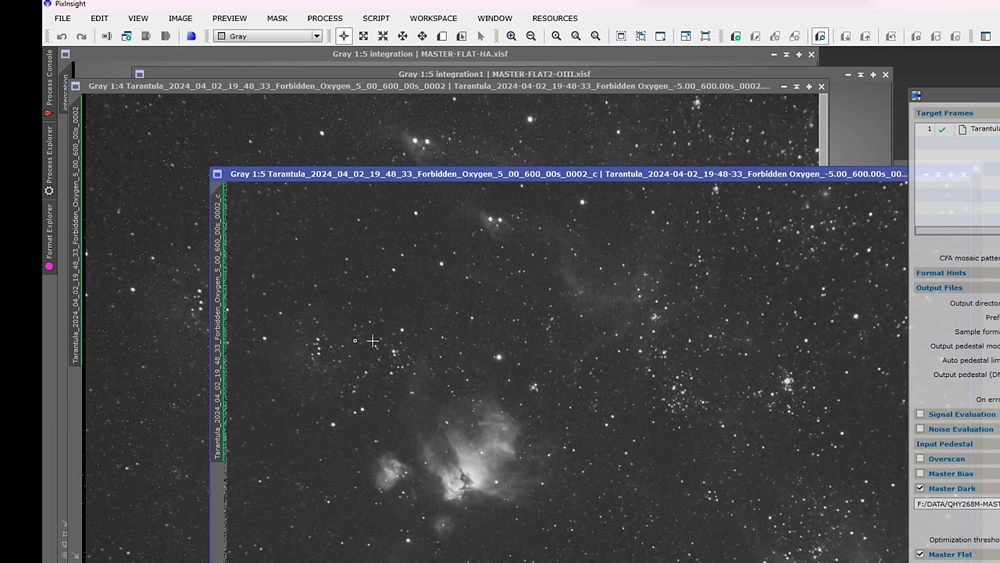